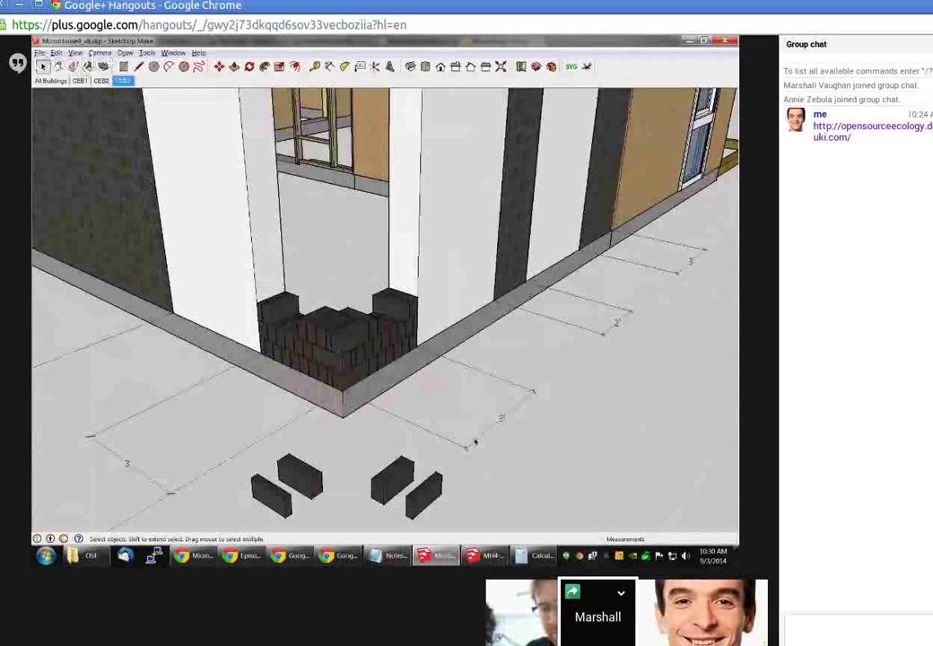
Show the whole microhouse, with its 53' wall layout and module notes, via the All Buildings scene.
left_click(49, 80)
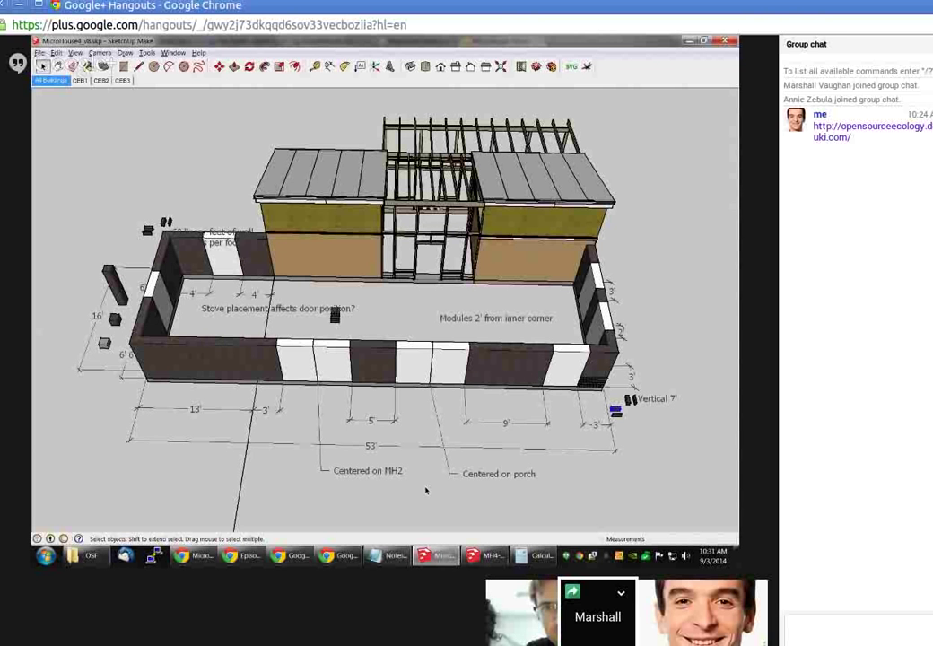
Copy the tall dark column with Move+Ctrl and place it to the left, beside the Stove placement note.
mouse_move(426, 489)
middle_mouse_down()
mouse_move(308, 357)
mouse_move(404, 415)
mouse_move(435, 385)
mouse_move(410, 368)
mouse_move(477, 379)
middle_mouse_up()
scroll(308, 356, "up", 3)
scroll(407, 419, "up", 2)
scroll(407, 419, "down", 2)
scroll(442, 392, "up", 2)
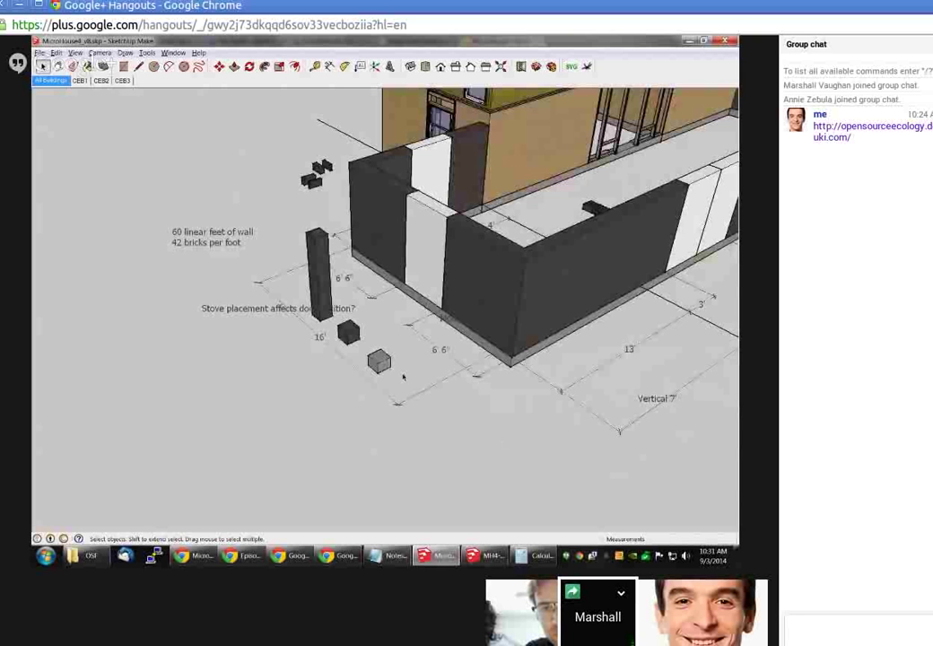
left_click(348, 333)
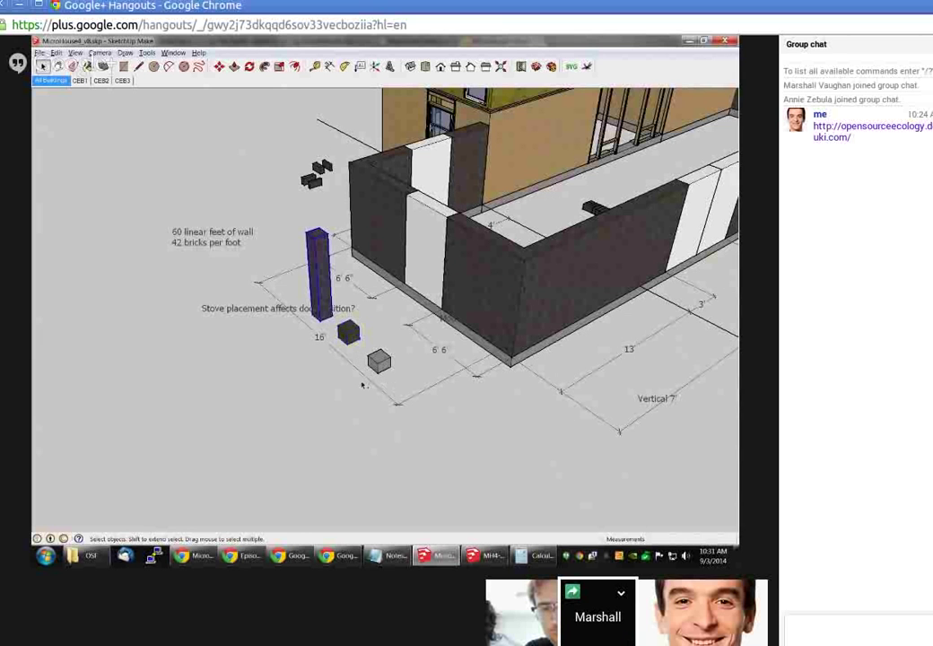
key("m")
key("ctrl")
left_click(319, 308)
left_click(219, 355)
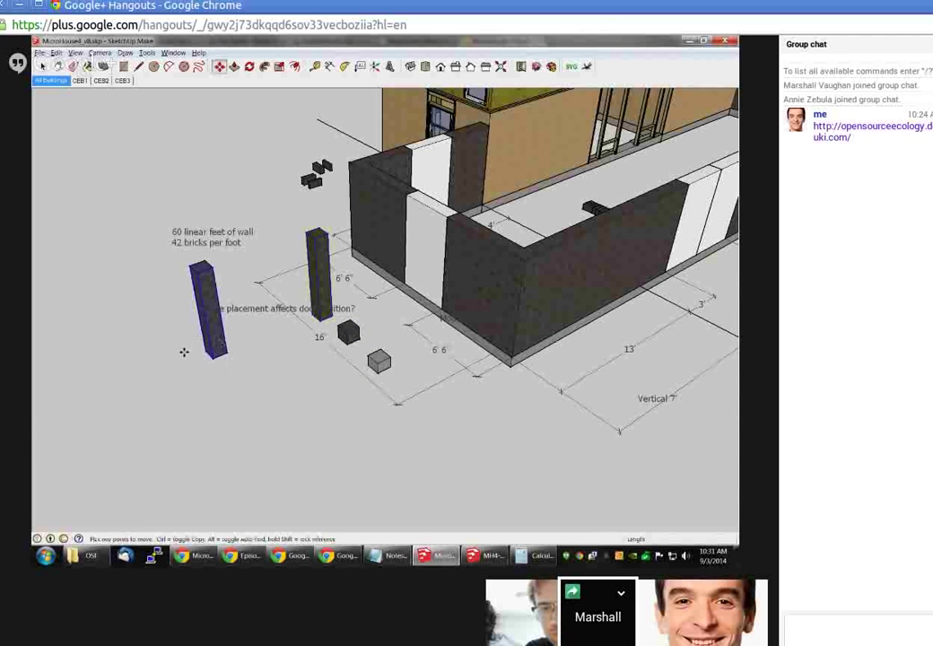
middle_click_drag(184, 351, 269, 377)
middle_click_drag(446, 417, 385, 359)
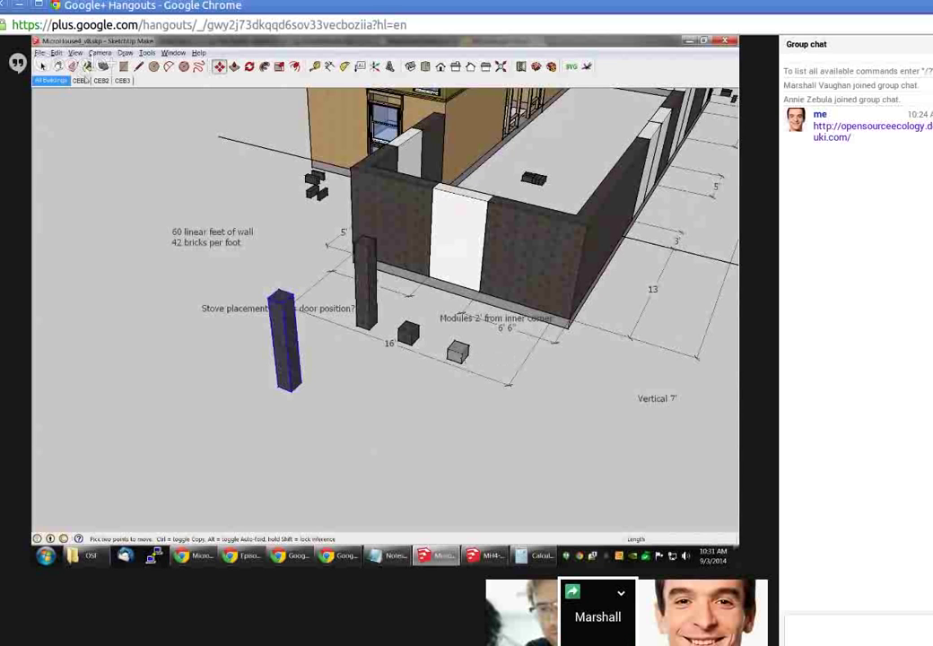
Pull the copied column's side face out into a wide wall and draw a 6-foot dividing line on it.
left_click(234, 66)
left_click(296, 351)
left_click(413, 411)
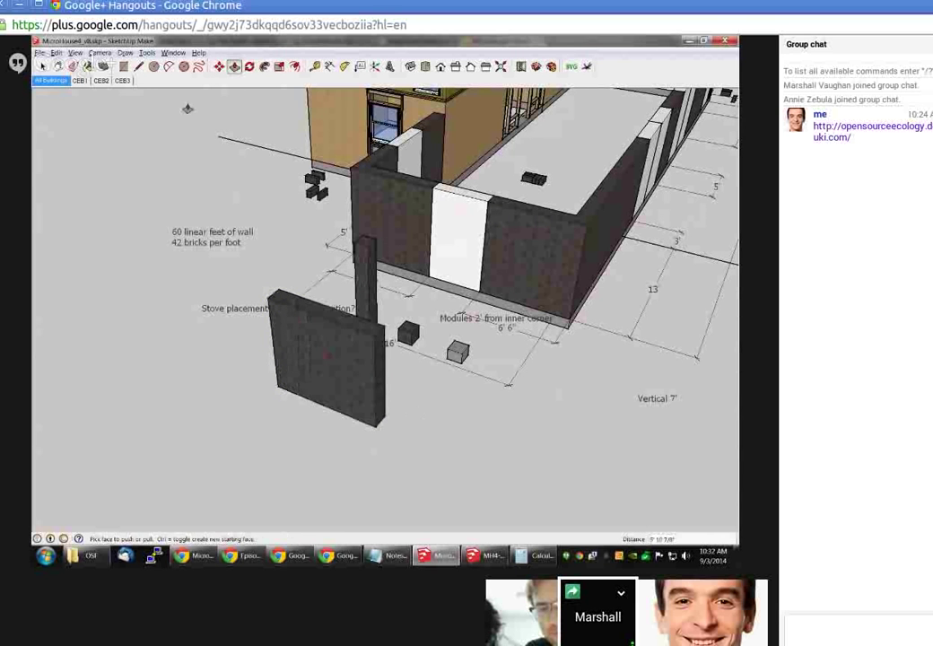
key("l")
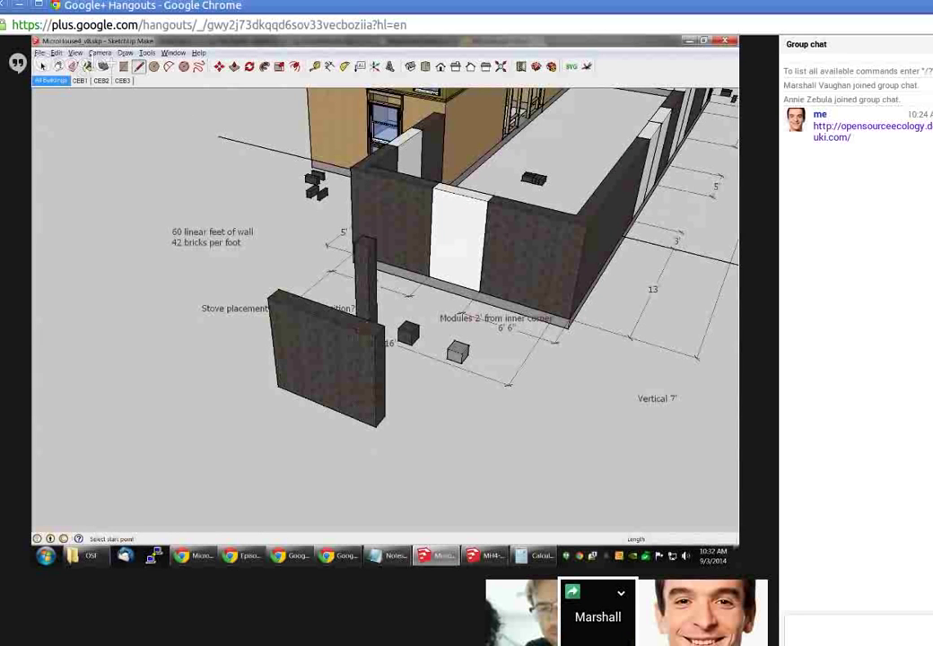
left_click(356, 334)
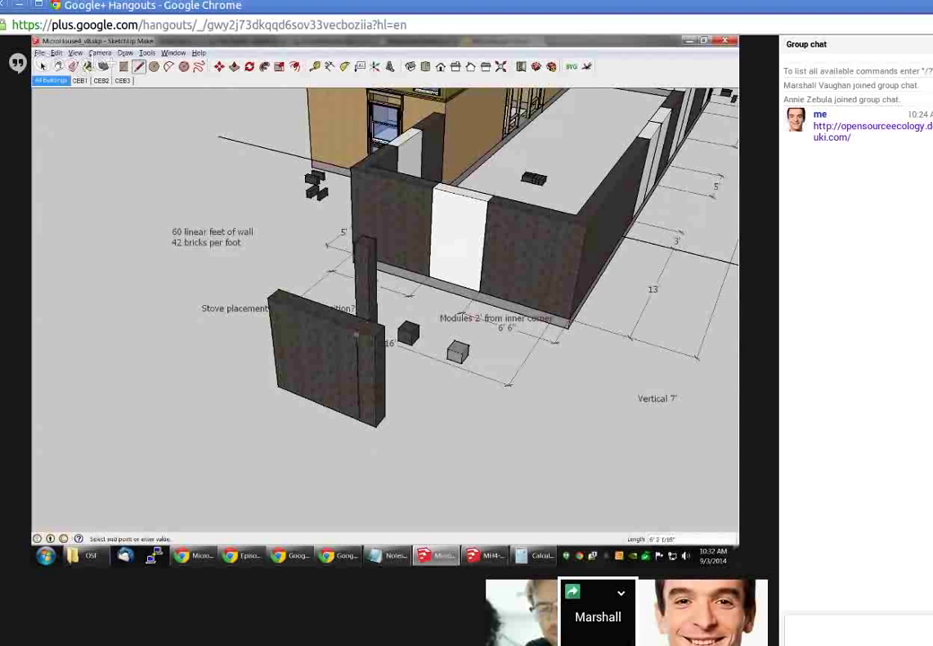
key("Escape")
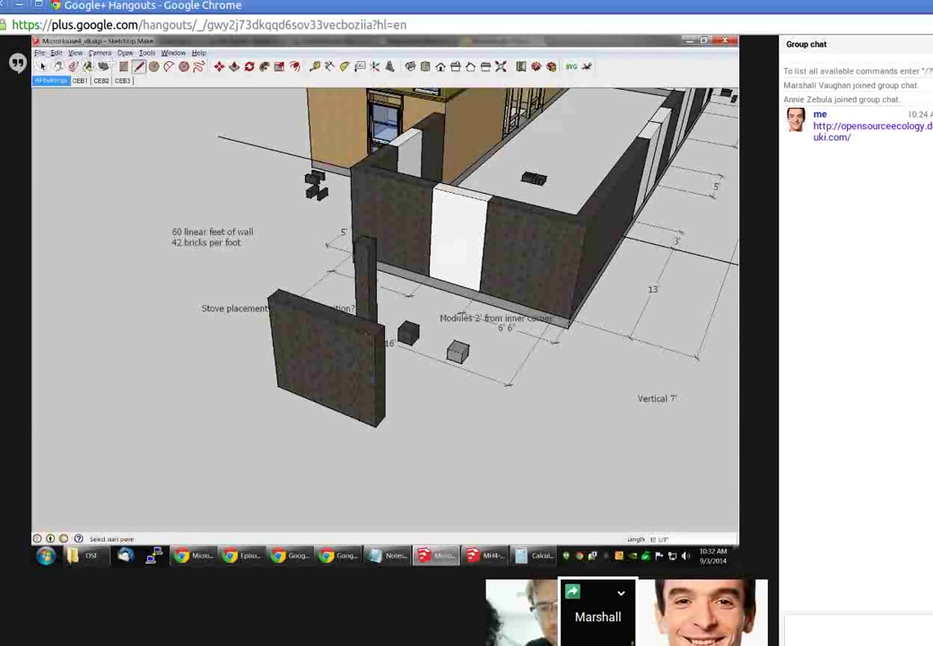
left_click(366, 334)
key("Escape")
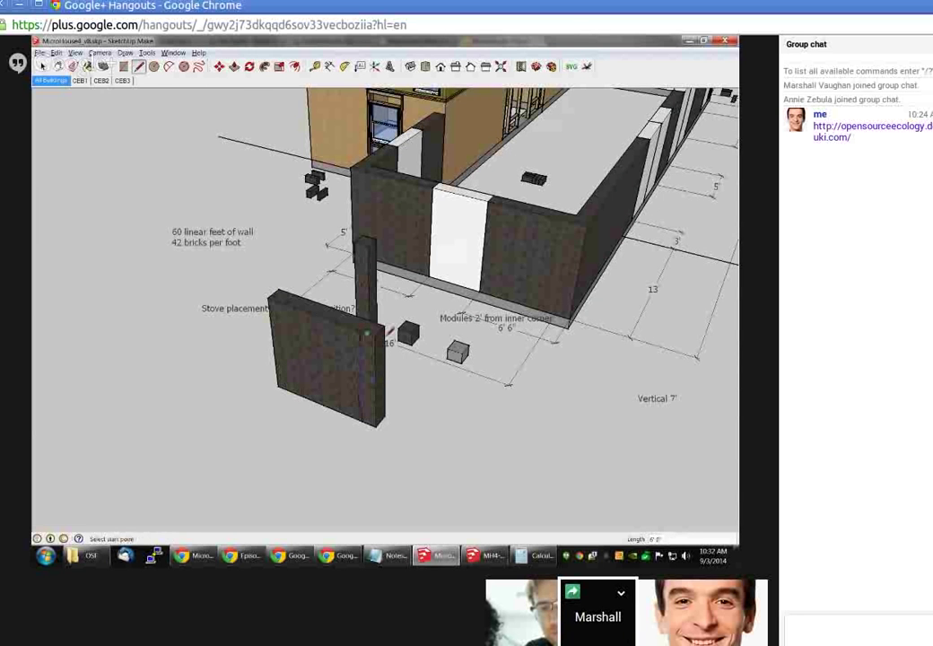
Push/Pull part of the wall outward to form an L-shaped return.
left_click(233, 67)
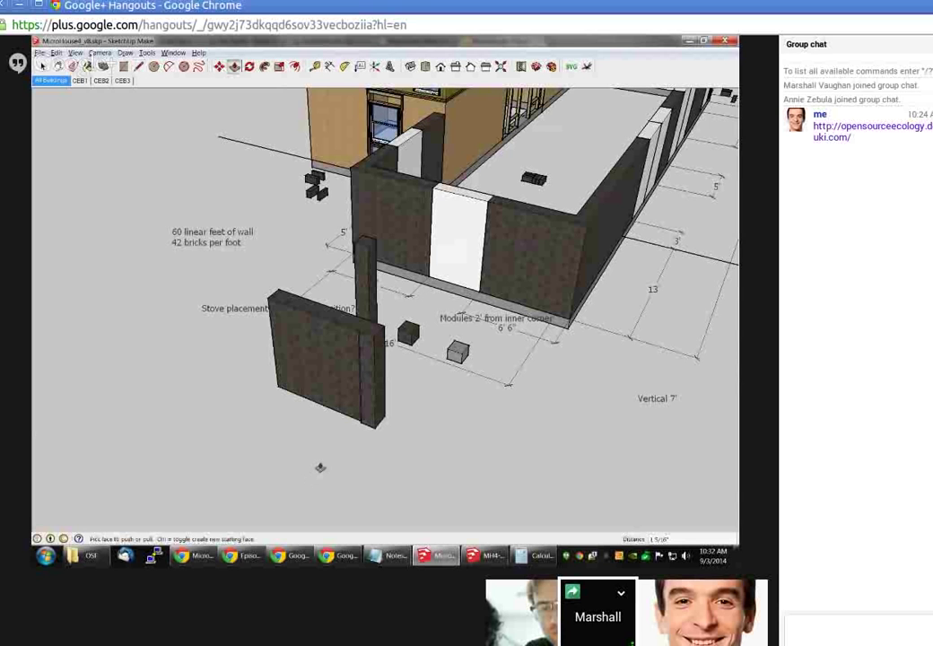
left_click_drag(362, 412, 314, 462)
middle_click_drag(433, 436, 227, 242)
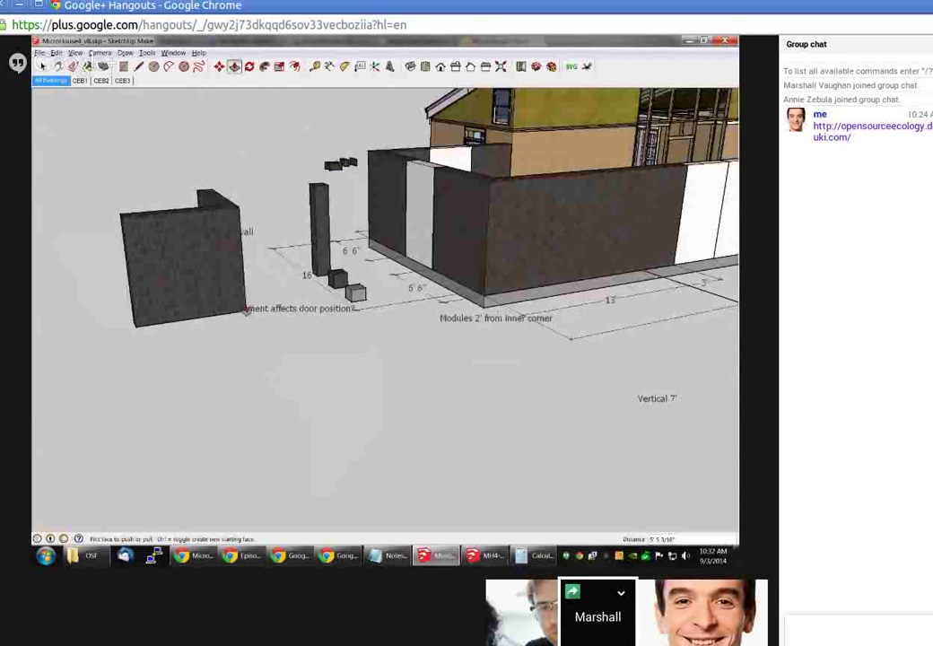
key("space")
Delete the trial L-shaped wall, leaving the original column.
triple_click(222, 301)
key("Delete")
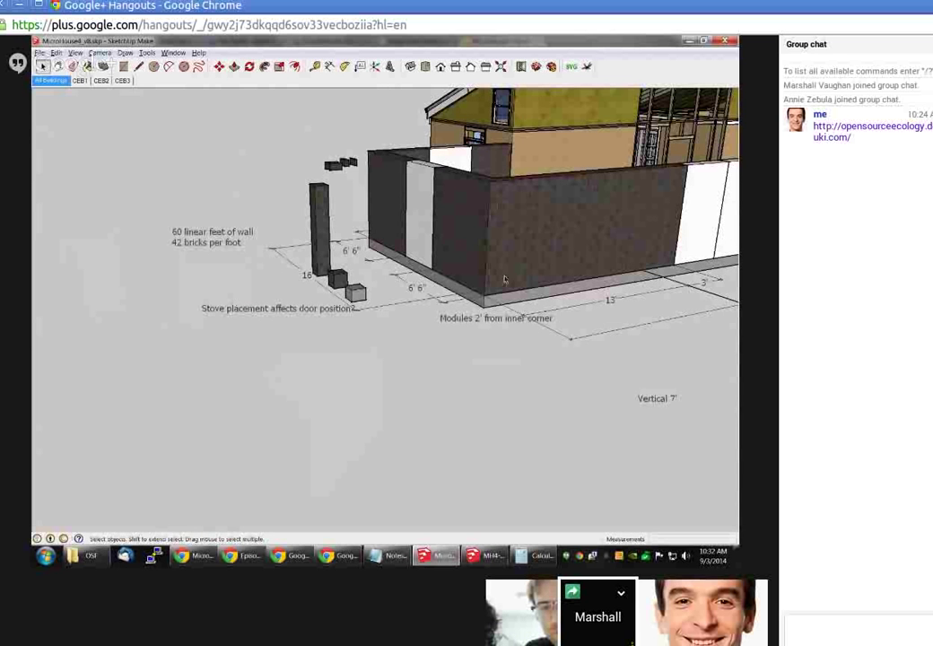
middle_click_drag(260, 175, 225, 169)
In the CEB1 corner scene, hide the tiled brick block.
key("Page_Down")
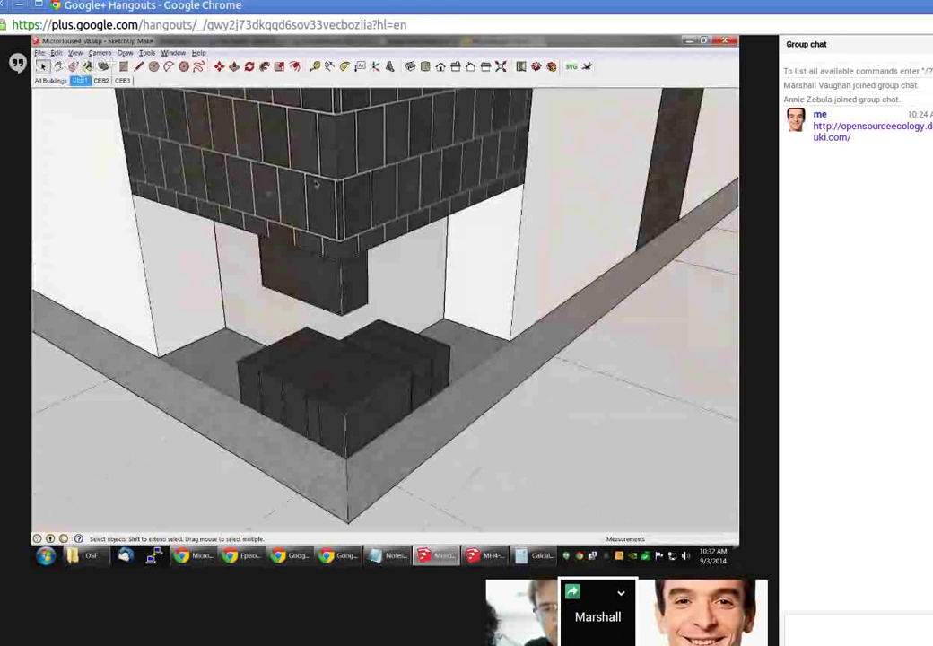
right_click(306, 168)
left_click(330, 194)
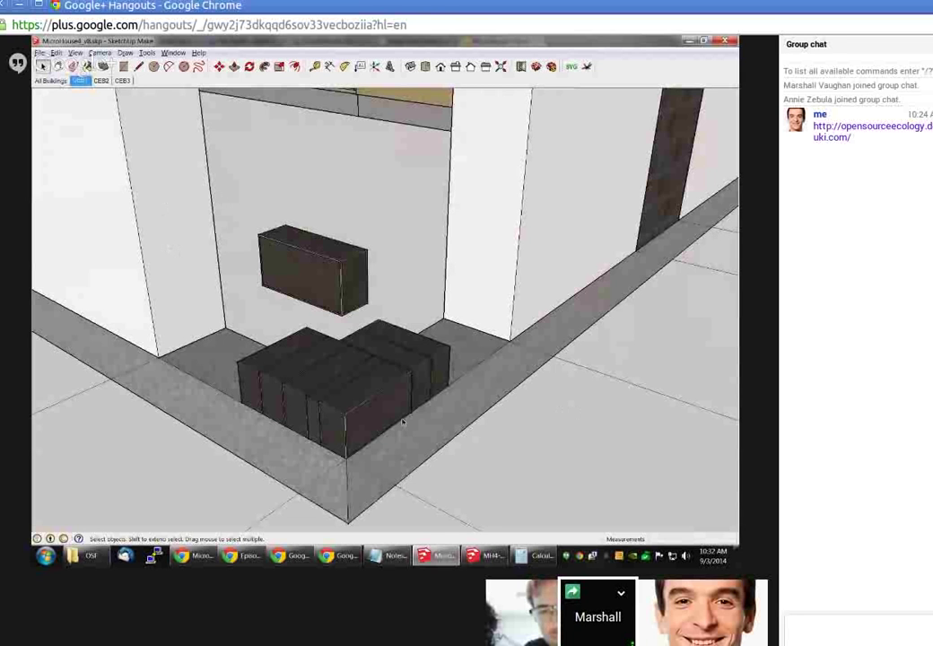
Set the floating brick down on the floor beside the stack, then view scenes CEB2 and CEB3.
left_click(313, 266)
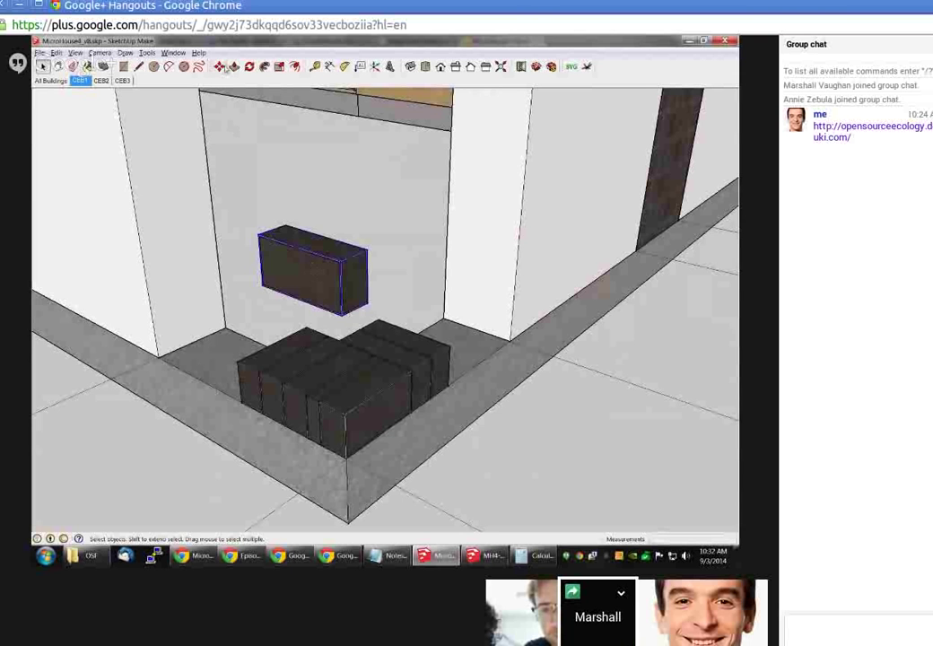
left_click(219, 66)
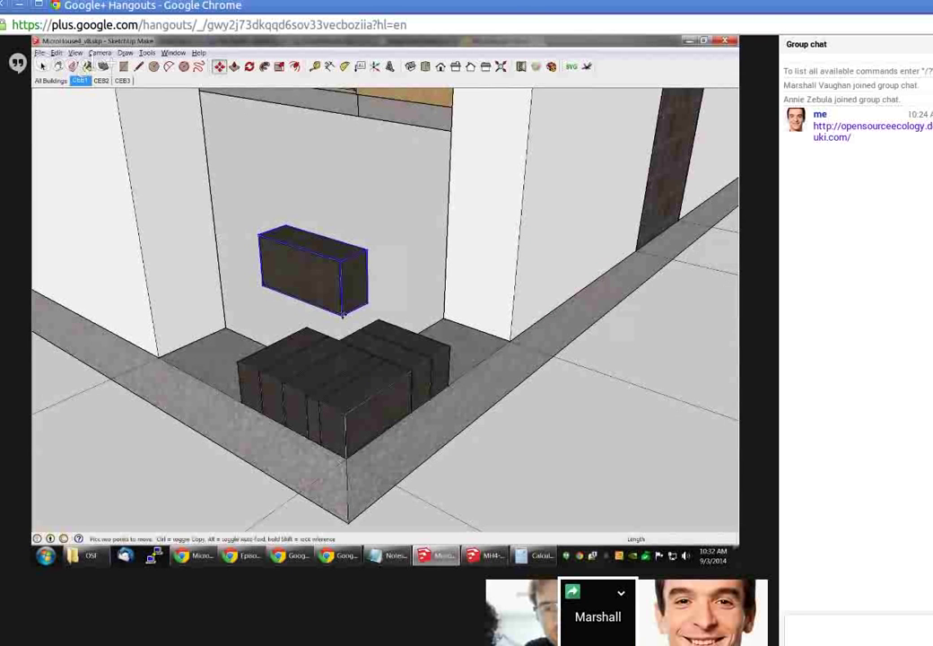
left_click_drag(342, 314, 686, 476)
left_click(100, 81)
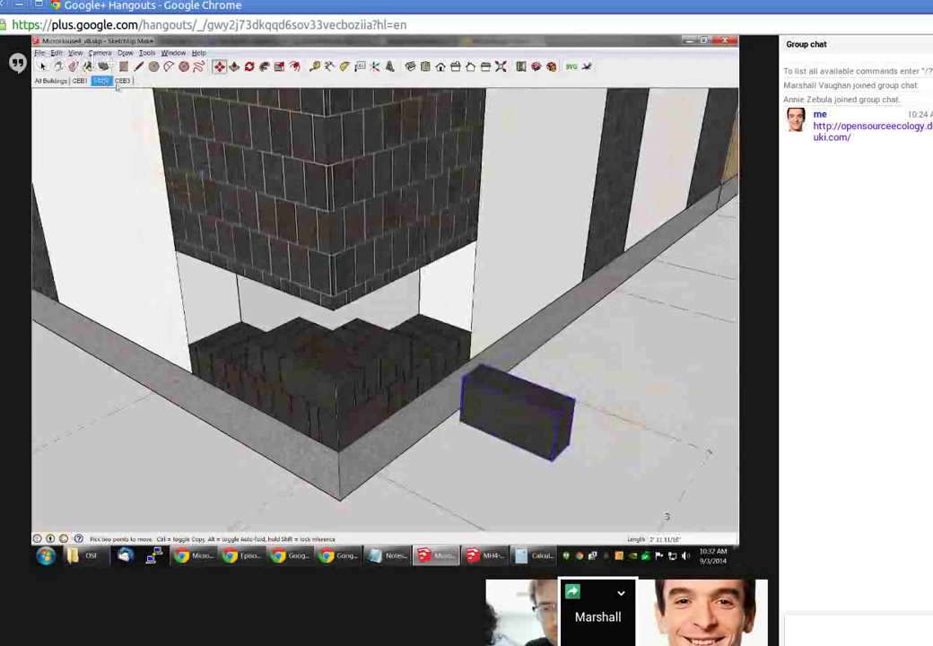
left_click(122, 80)
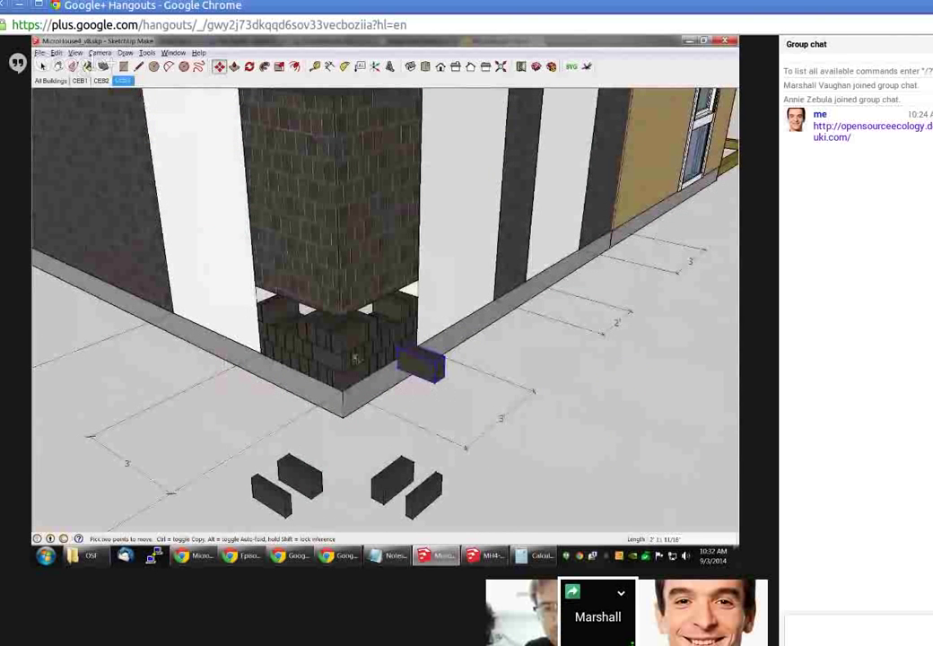
Hide the brick column in the CEB3 scene.
key("space")
right_click(354, 184)
left_click(377, 207)
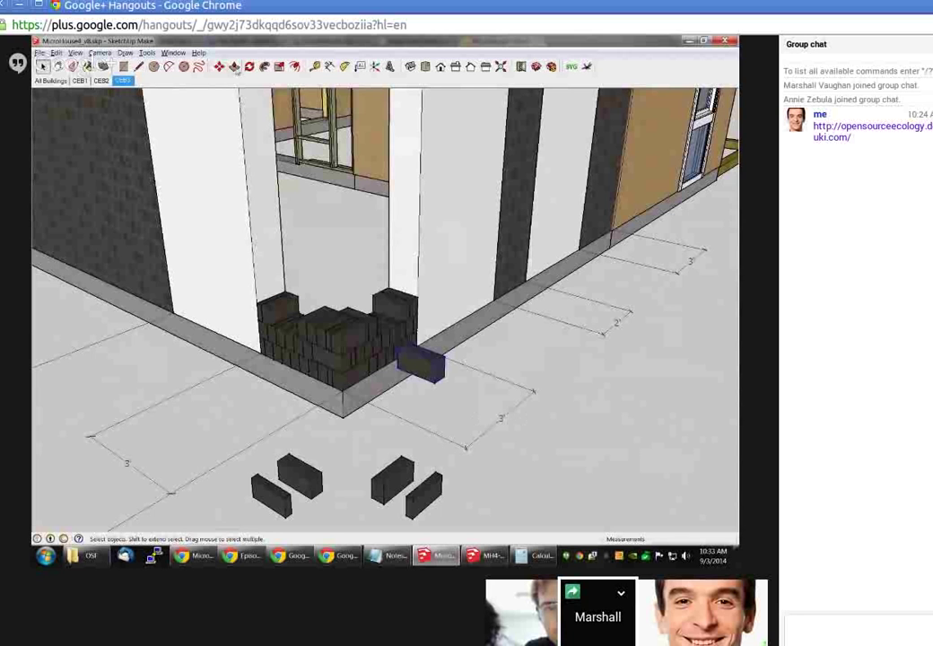
Move the loose brick block onto the top of the corner block stack.
left_click(220, 67)
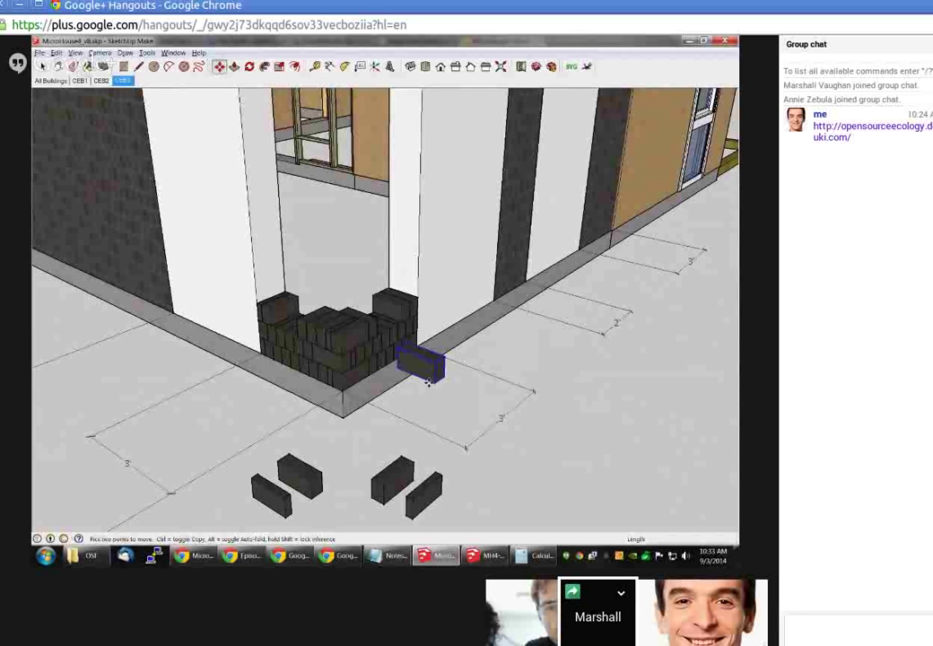
left_click(434, 382)
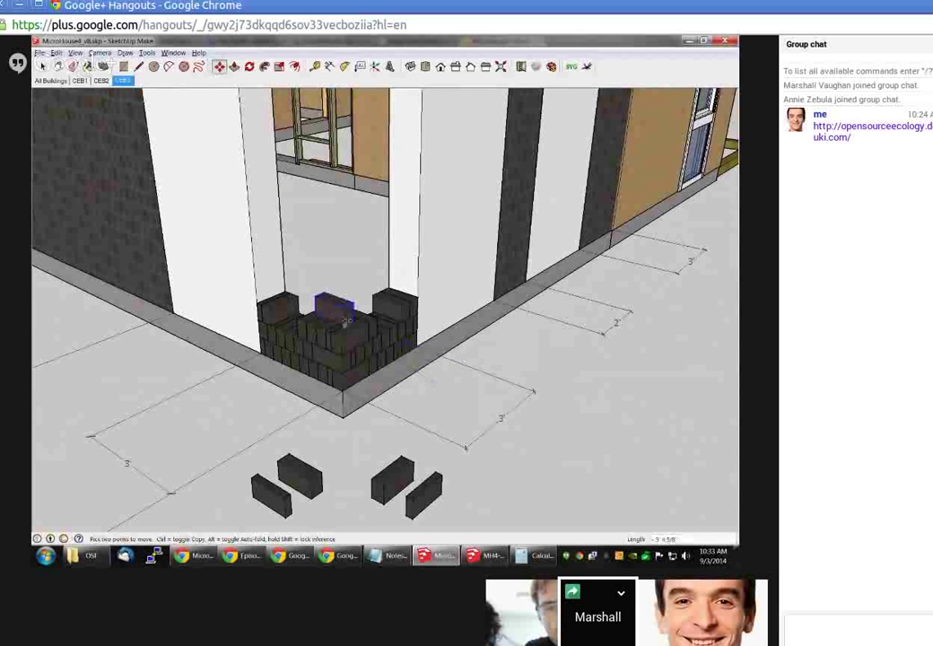
left_click(339, 338)
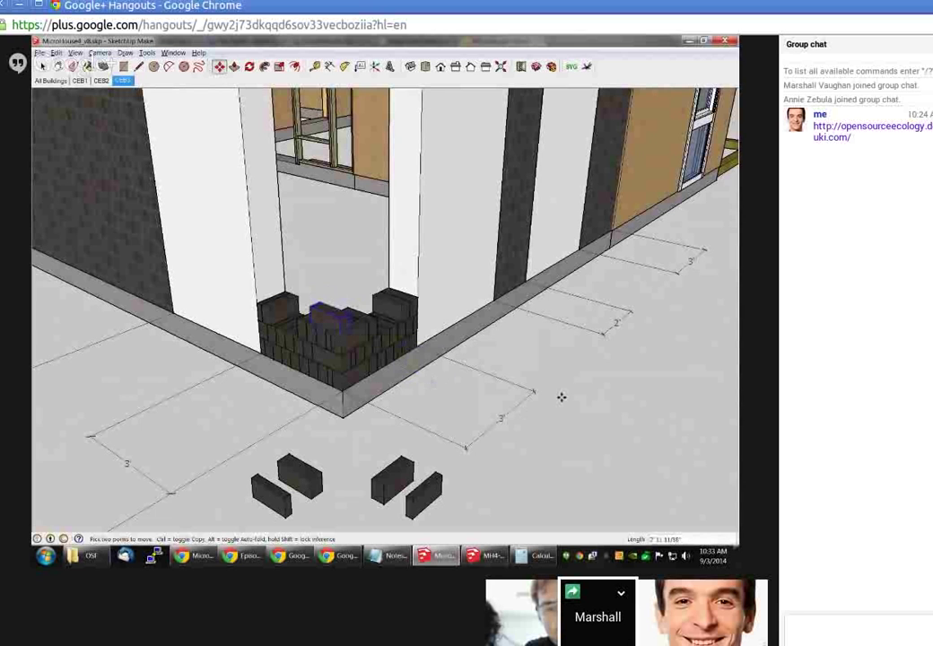
key("space")
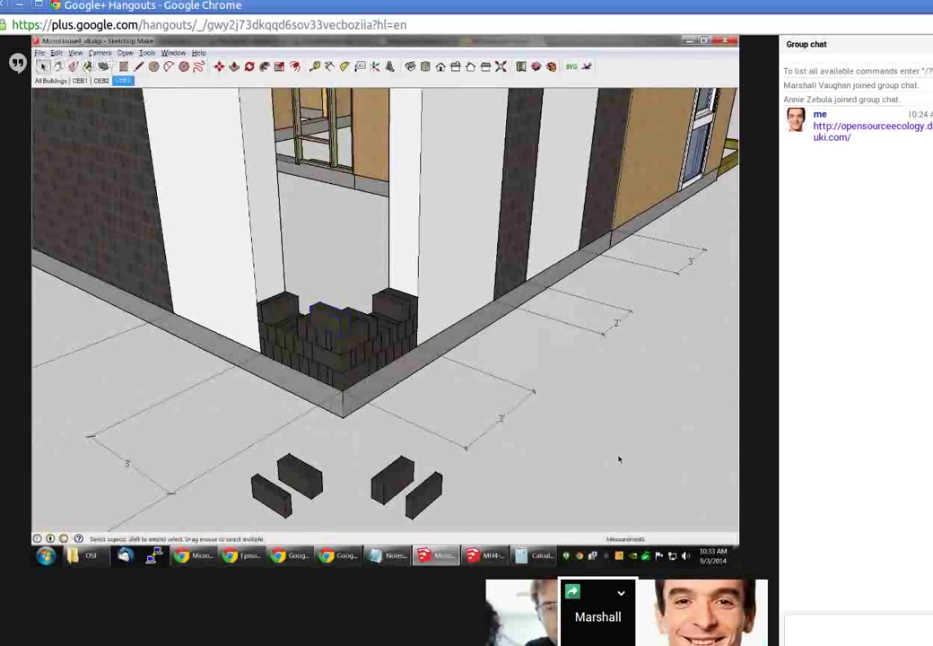
scroll(617, 458, "up", 2)
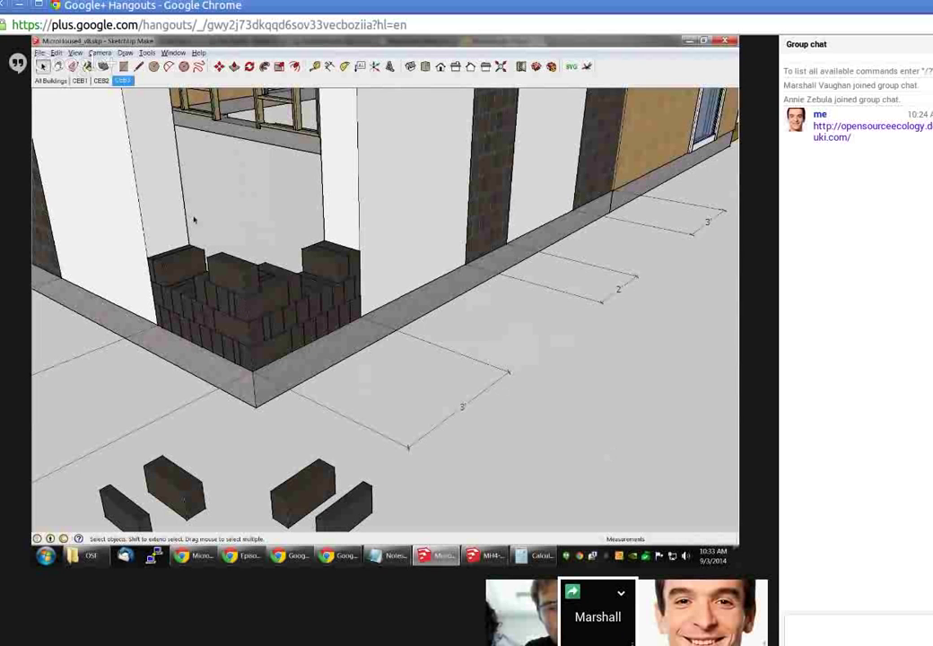
Try moving top bricks from the corner stack, cancelling each move so they stay in place.
left_click(220, 68)
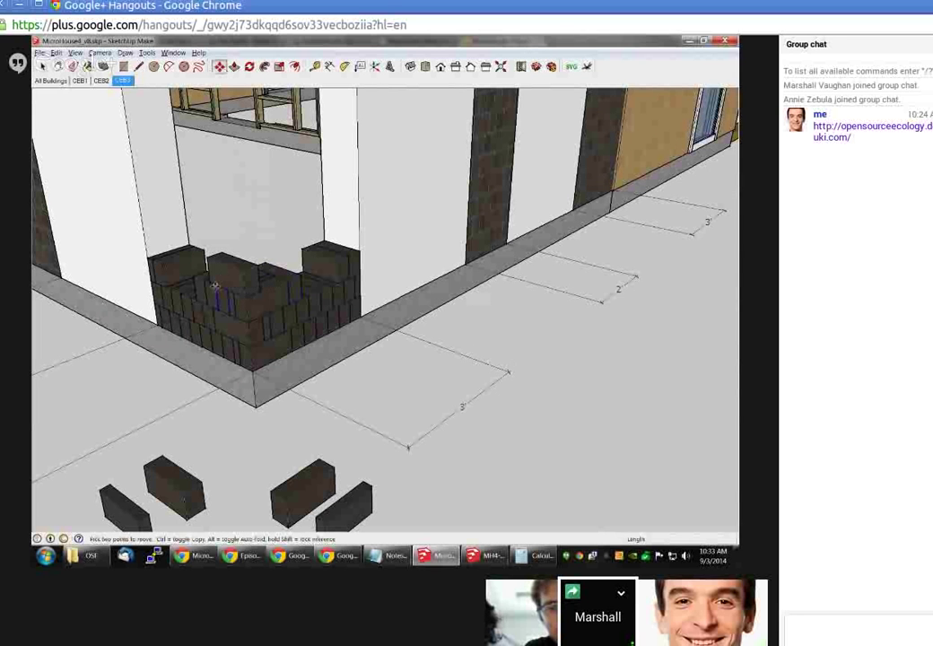
left_click(225, 272)
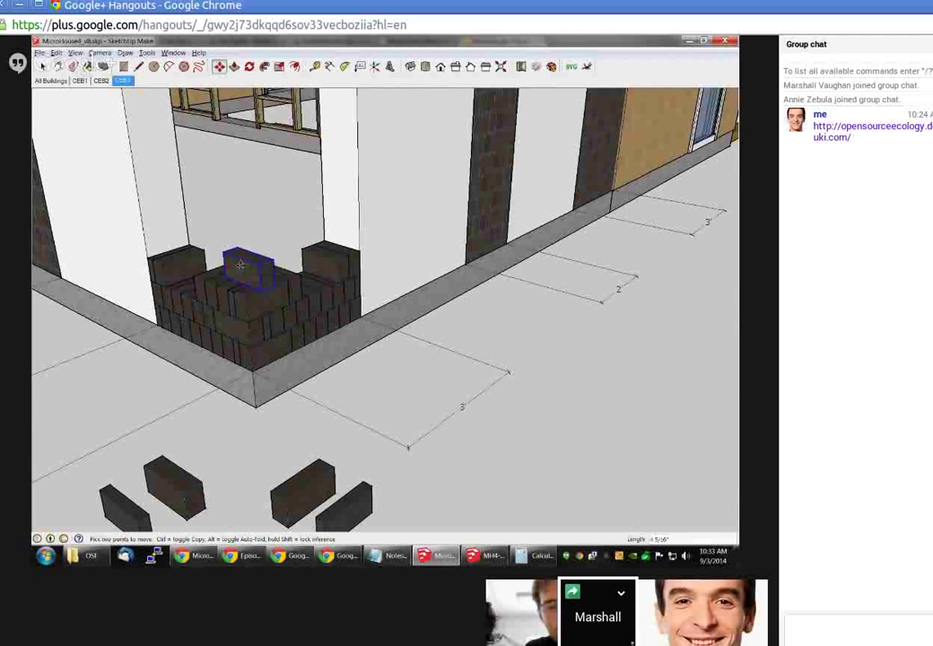
key("Escape")
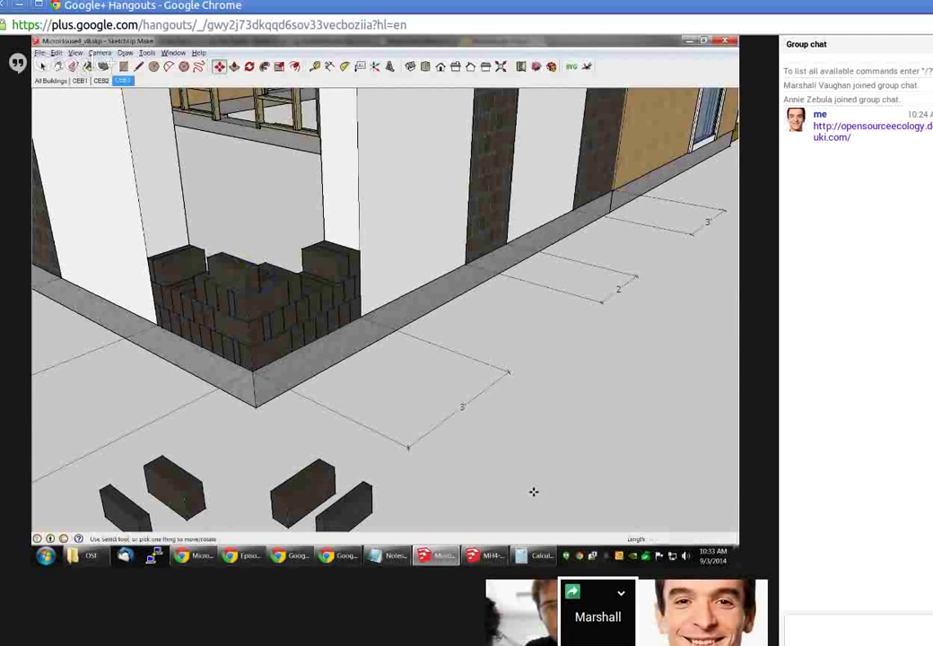
key("q")
key("m")
left_click(232, 280)
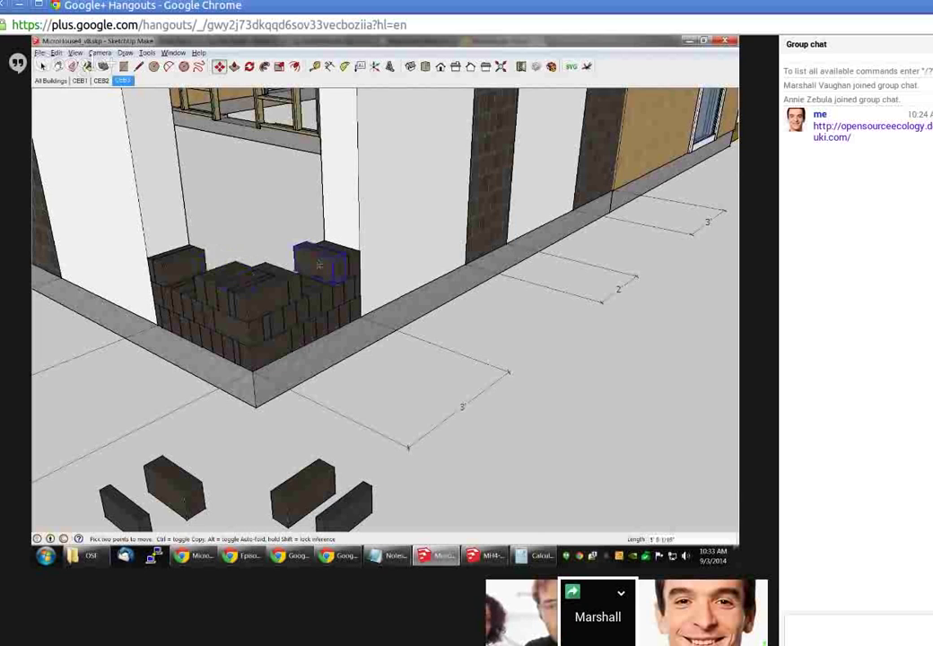
middle_click_drag(318, 264, 325, 263)
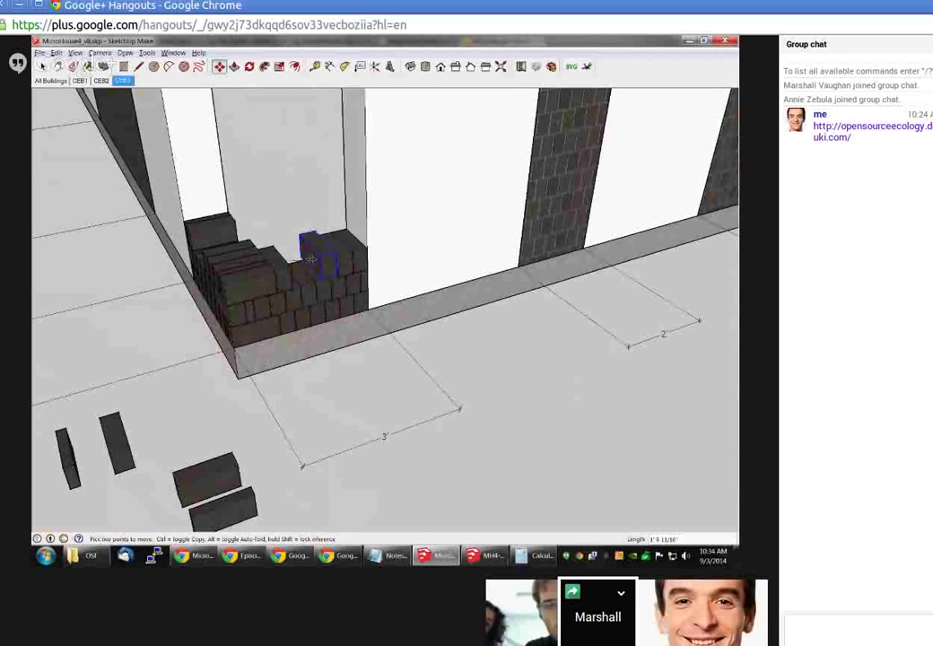
key("Escape")
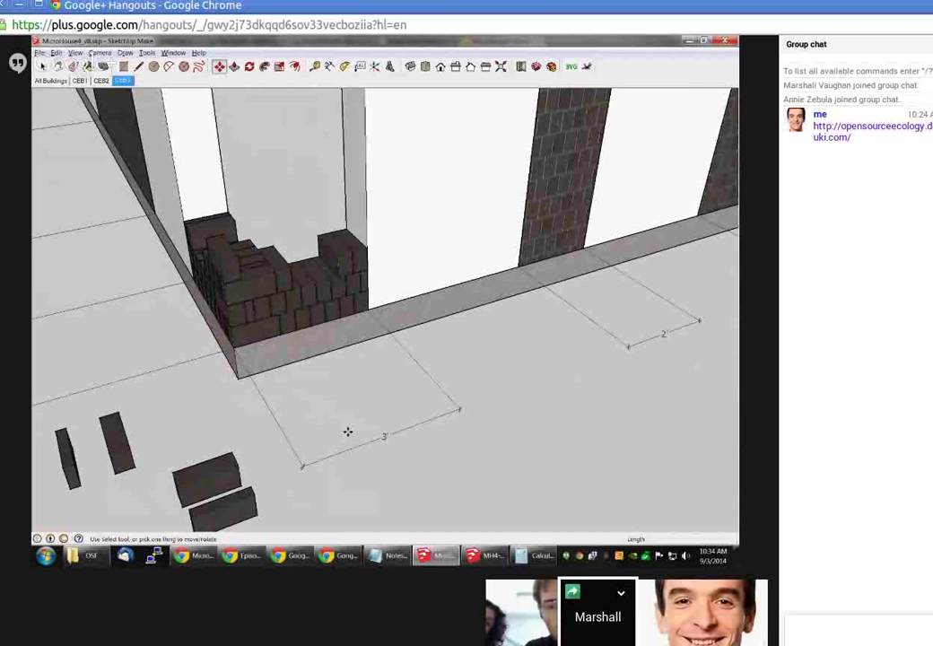
Orbit and zoom around the brick corner to inspect the stack and floor blocks.
mouse_move(145, 314)
middle_mouse_down()
mouse_move(138, 287)
mouse_move(180, 305)
middle_mouse_up()
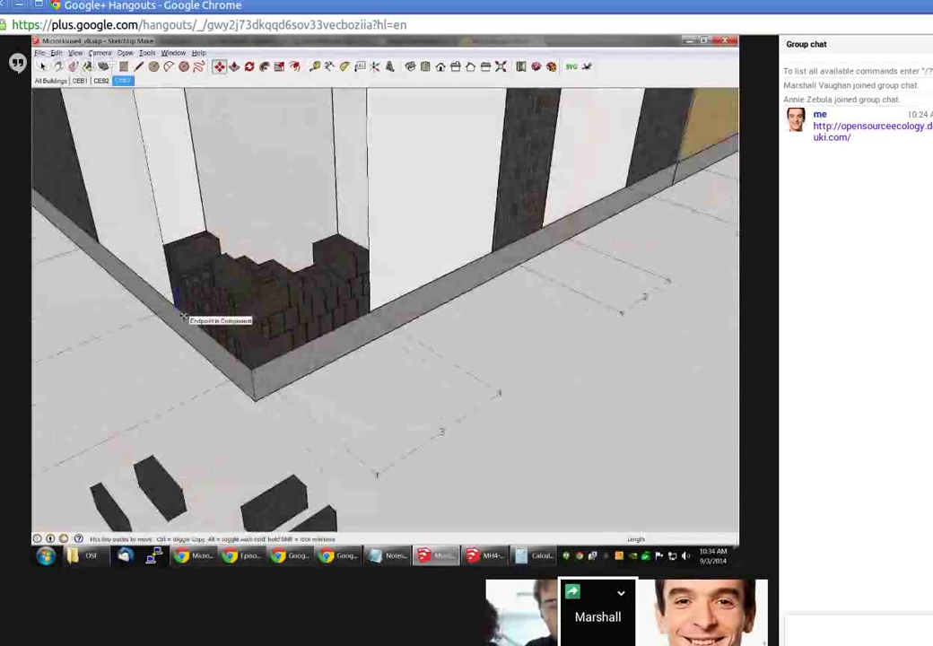
scroll(182, 316, "up", 2)
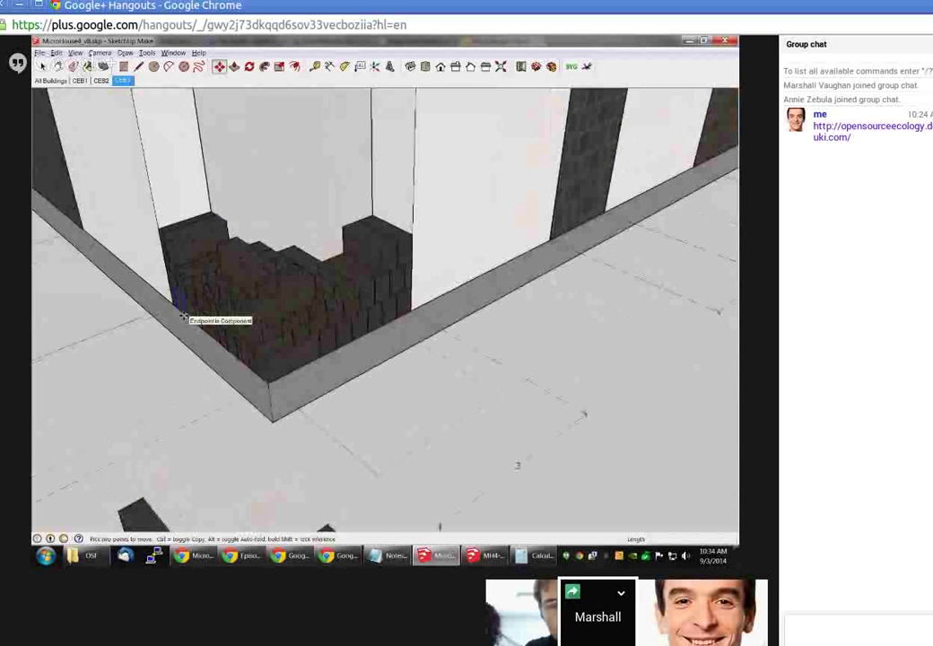
middle_click_drag(182, 316, 212, 313)
scroll(156, 222, "down", 3)
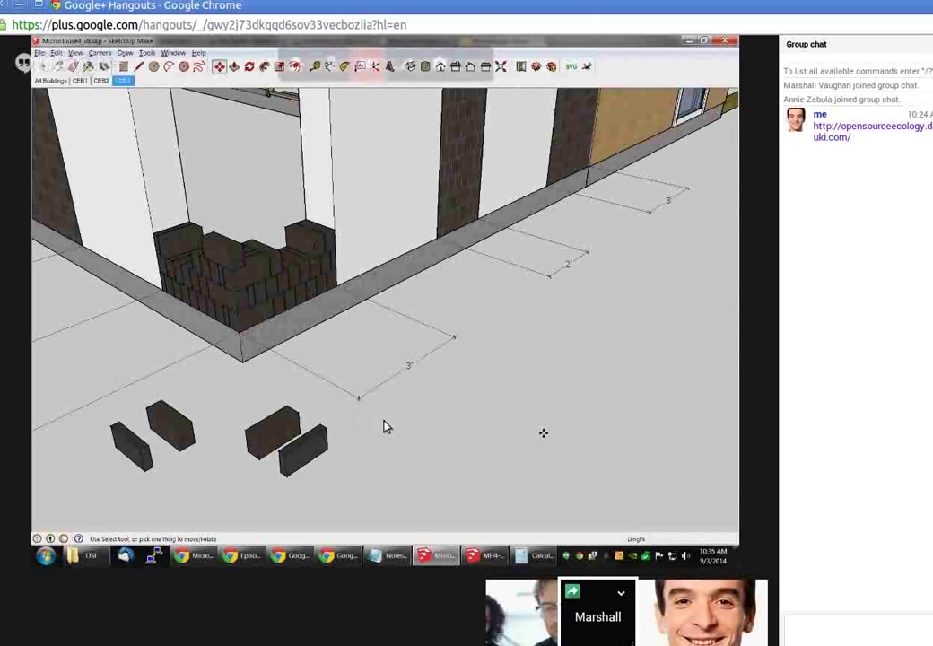
mouse_move(539, 458)
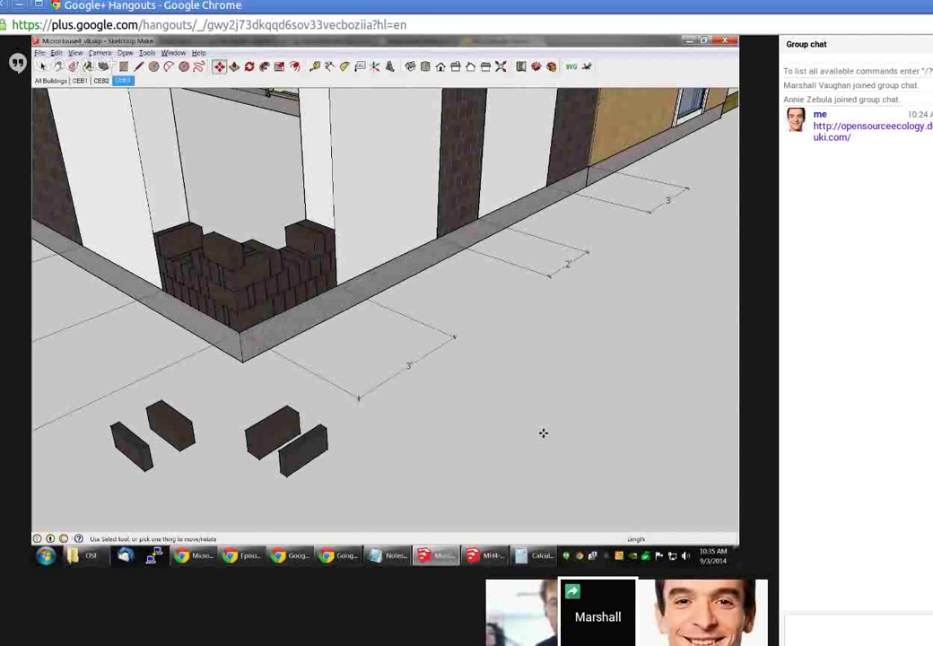
Orbit the model, then view scenes CEB2 and CEB1 before returning to CEB3.
scroll(443, 407, "down", 3)
mouse_move(443, 407)
middle_mouse_down()
mouse_move(396, 326)
mouse_move(298, 369)
mouse_move(350, 402)
middle_mouse_up()
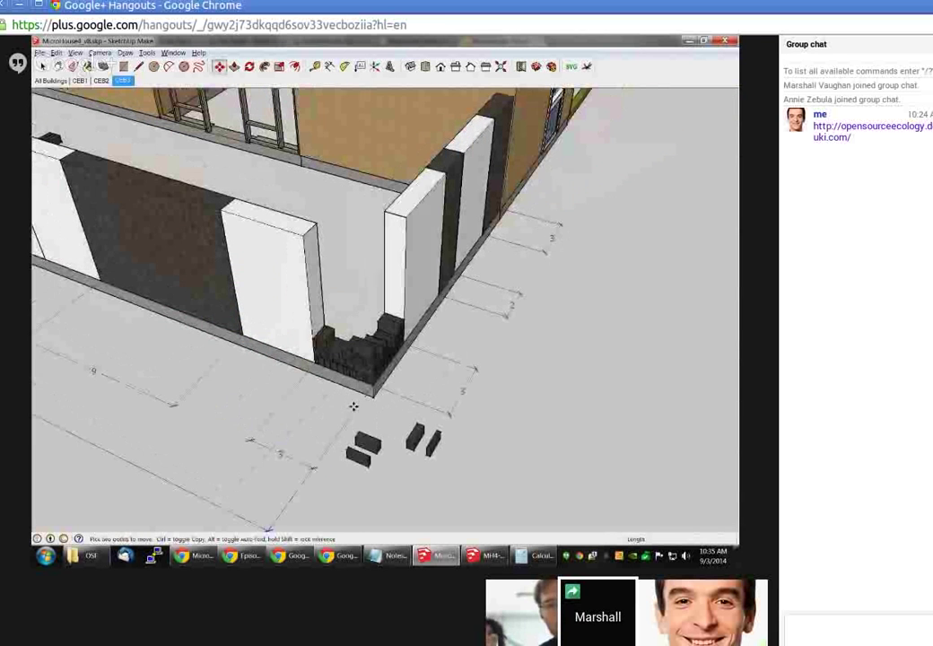
left_click(99, 80)
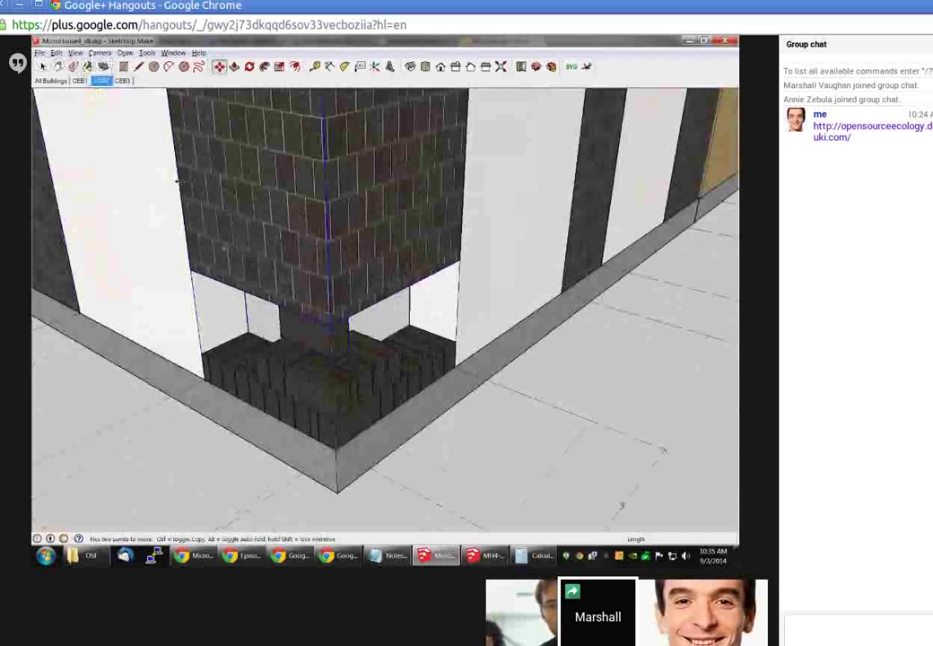
left_click(80, 81)
left_click(123, 81)
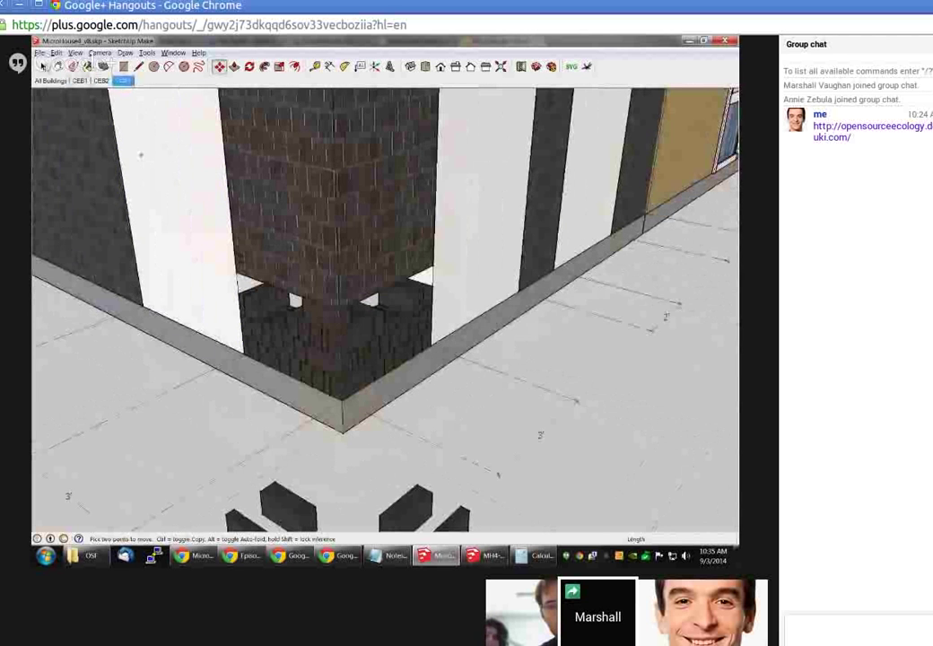
key("space")
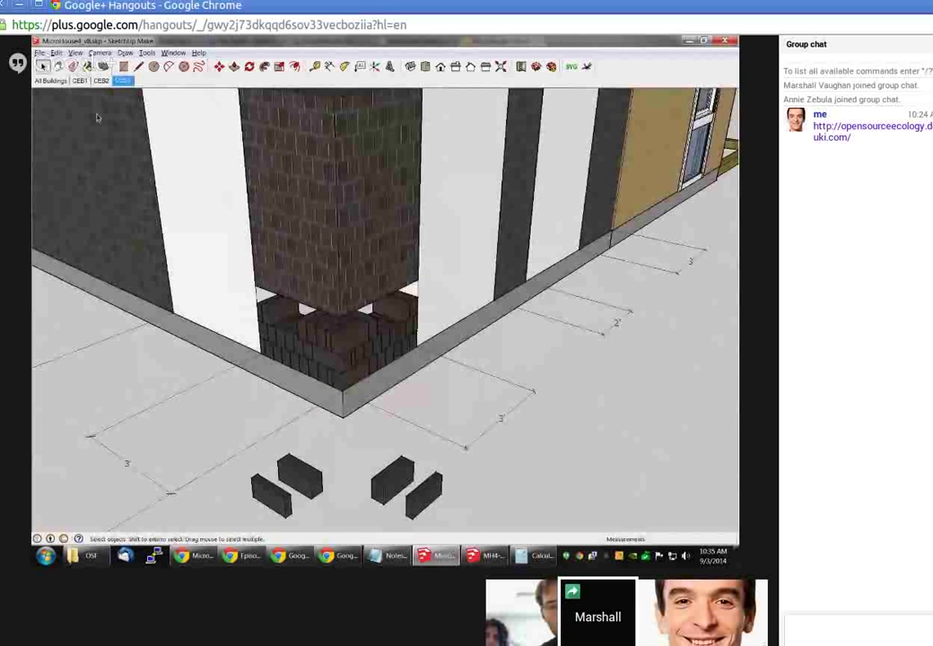
Hide the tall brick column, then update CEB3 from the Scenes panel and confirm the warning.
right_click(311, 238)
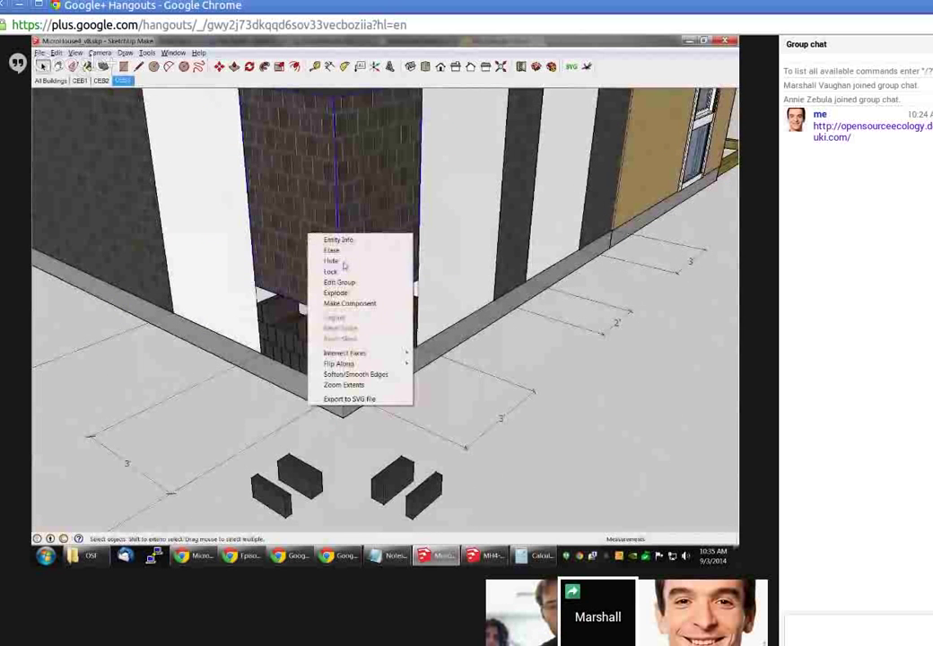
left_click(342, 260)
left_click(173, 52)
left_click(212, 148)
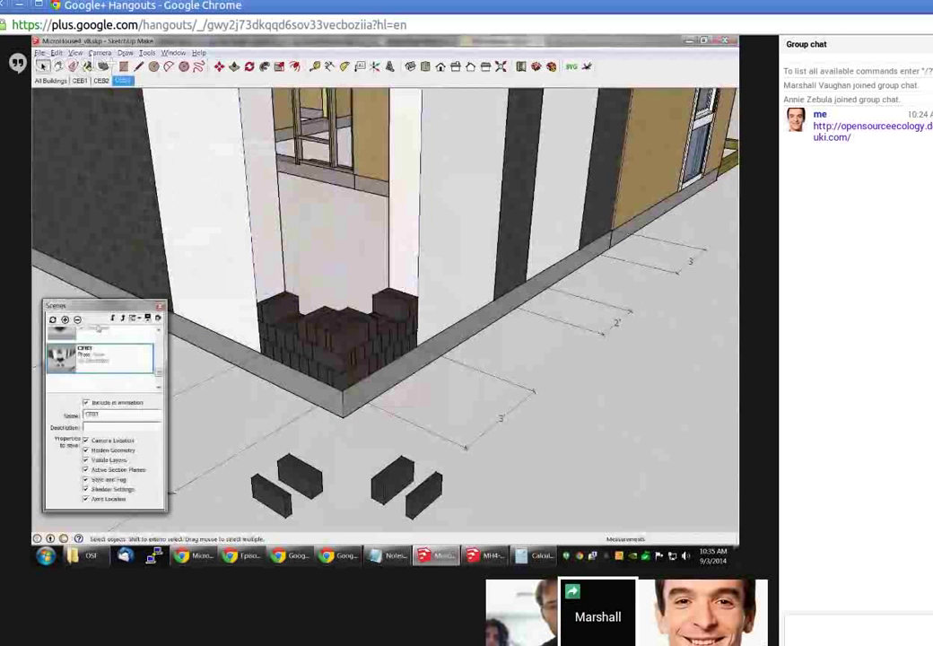
right_click(125, 353)
left_click(156, 369)
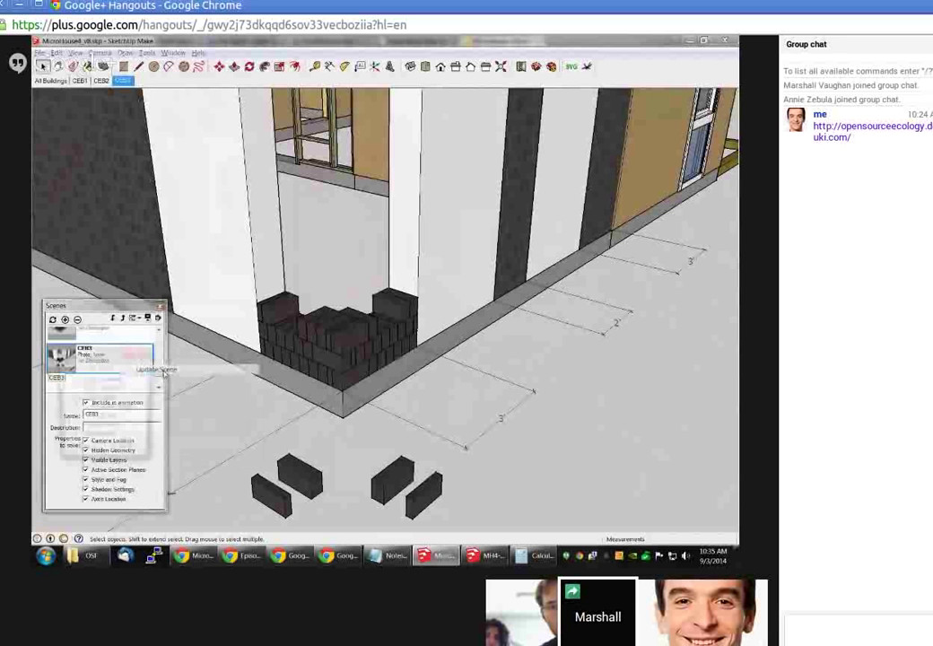
left_click(96, 450)
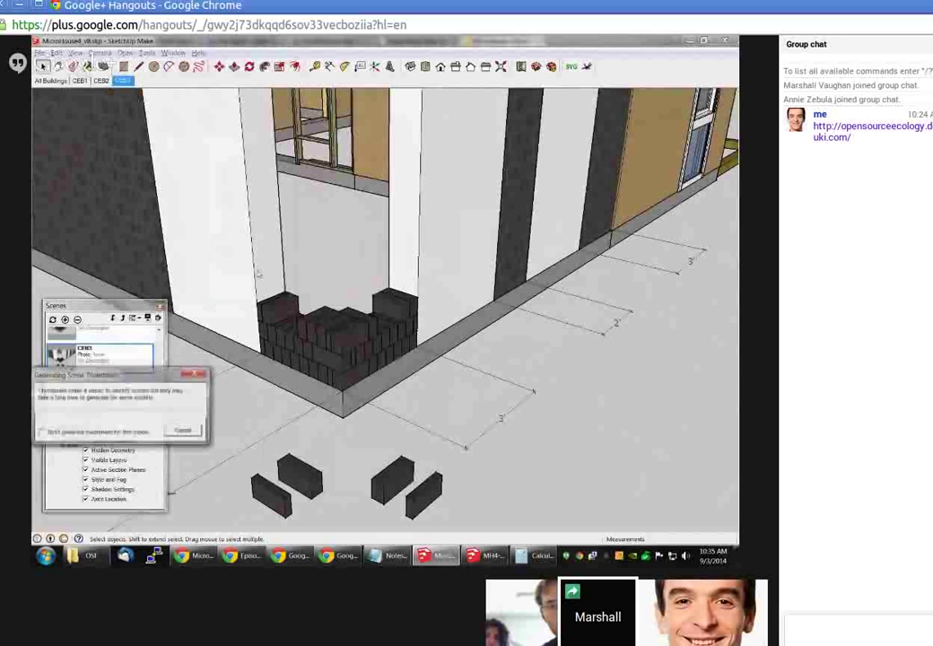
left_click(158, 427)
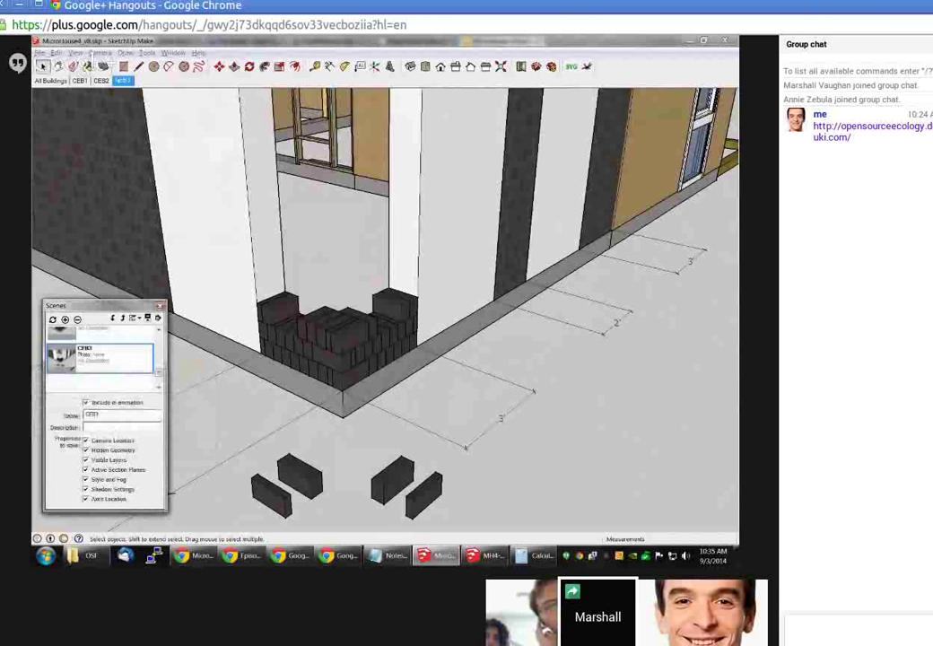